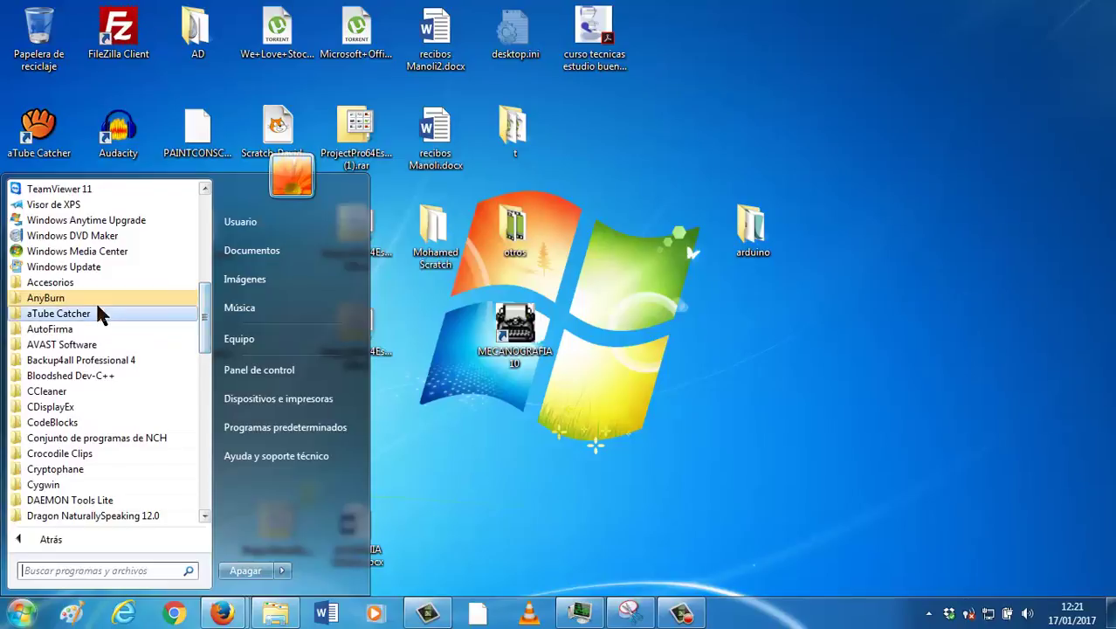
Search the computer for "actuali" and open Buscar actualizaciones
click(62, 282)
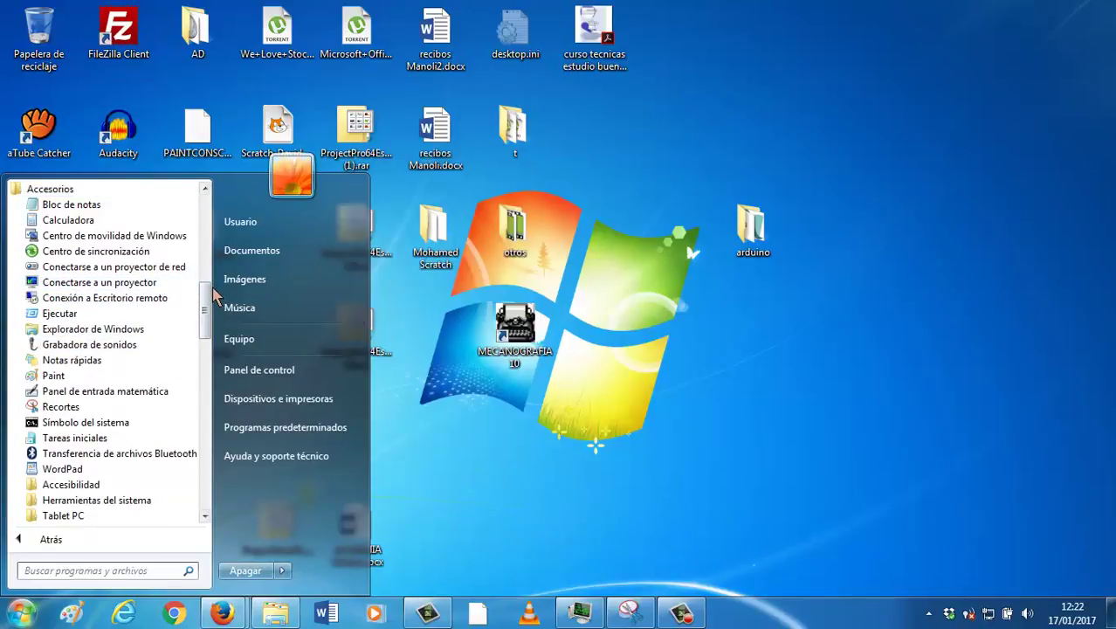
scroll(208, 305, down, 1)
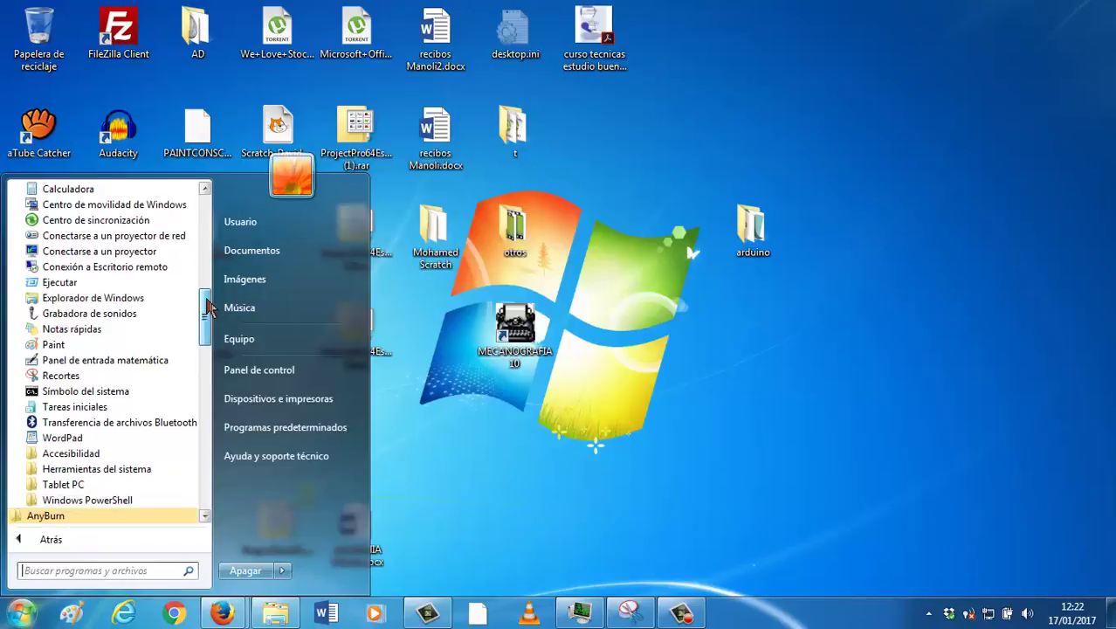
scroll(207, 308, down, 1)
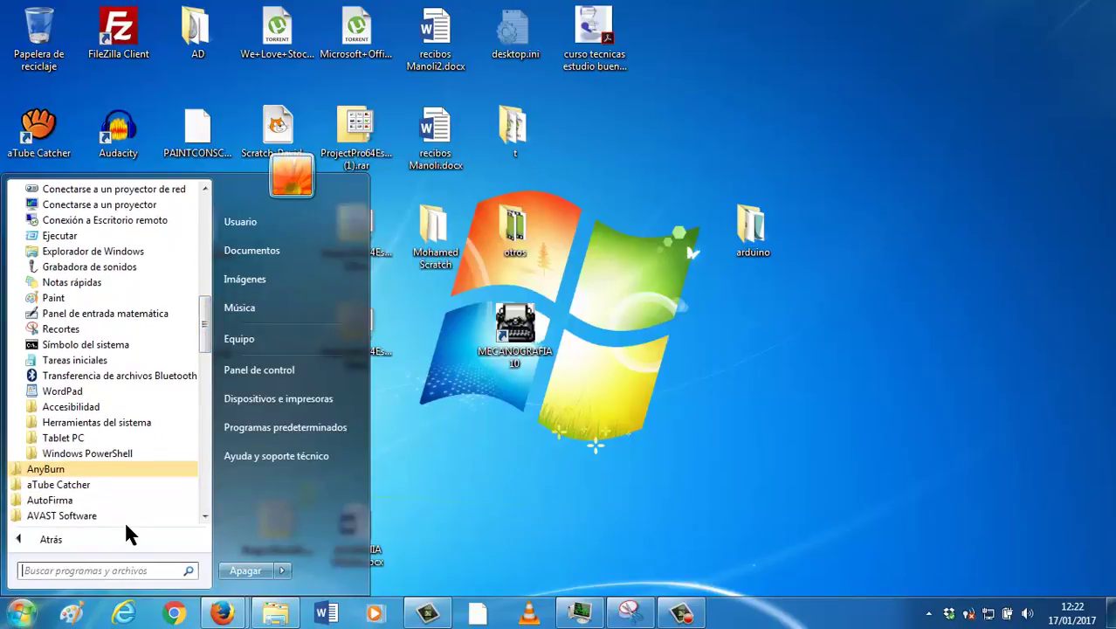
text(actuali)
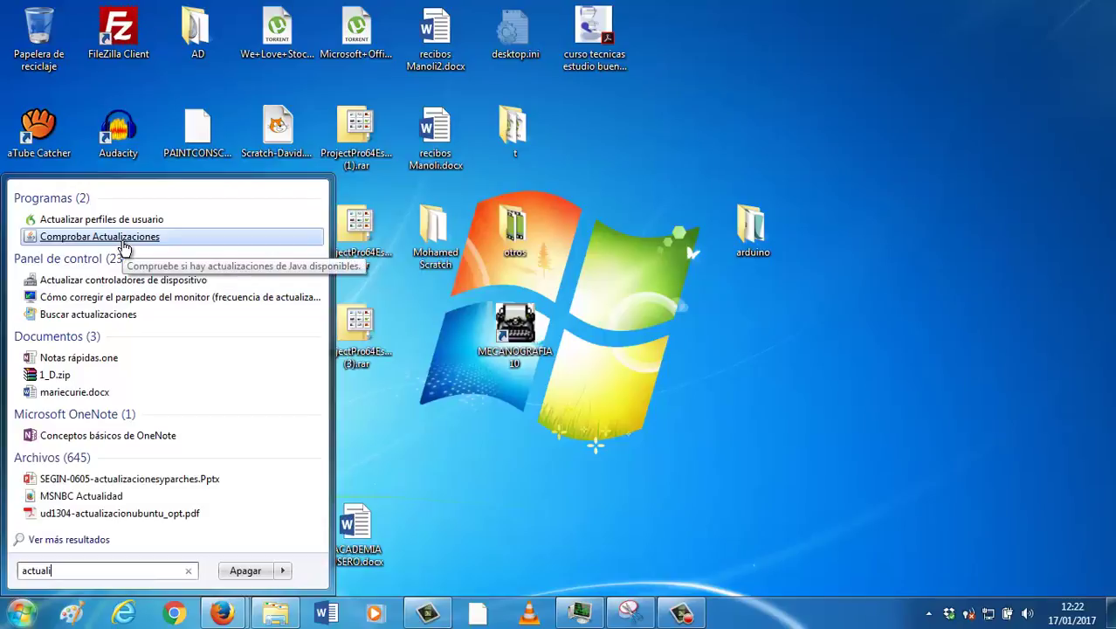
click(96, 316)
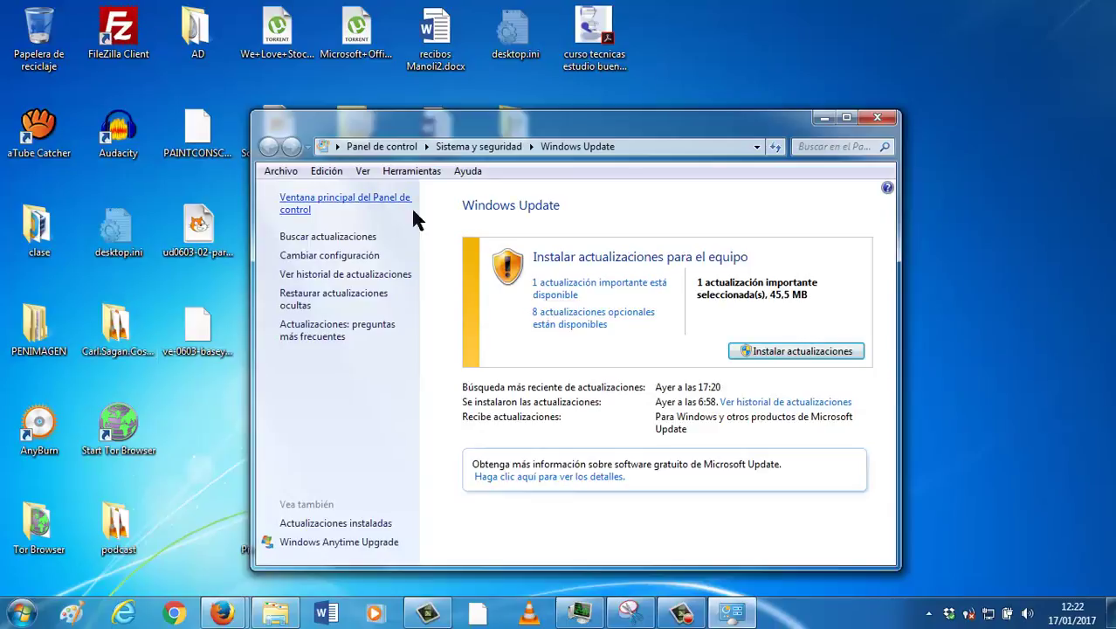
Open the available important update, switch to the optional updates and widen the Nombre column to show their full names
click(615, 287)
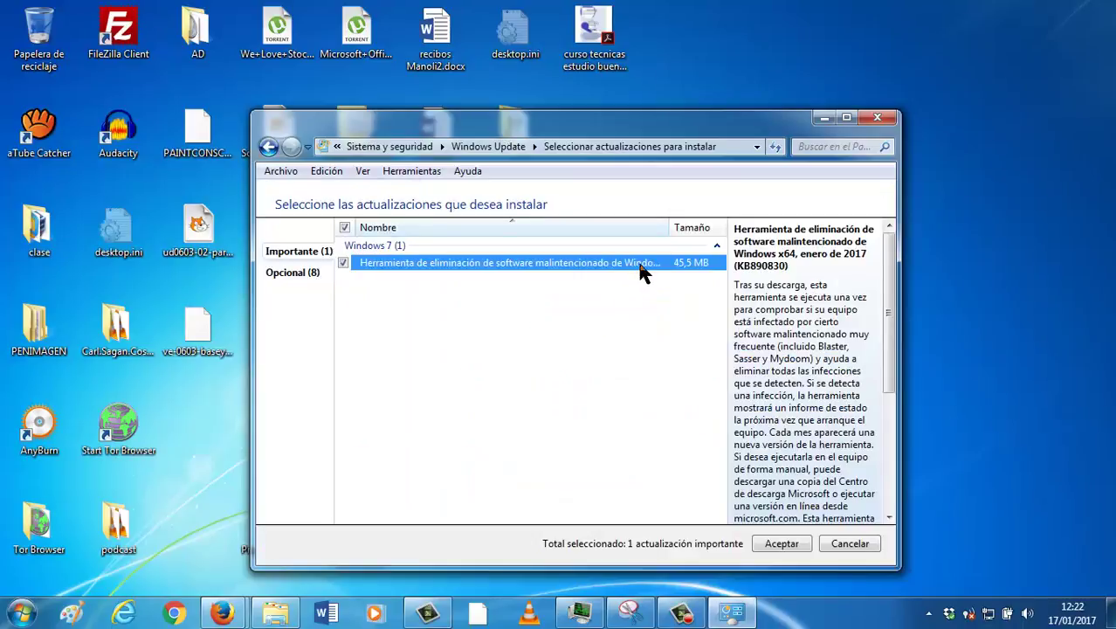
drag(669, 227, 617, 236)
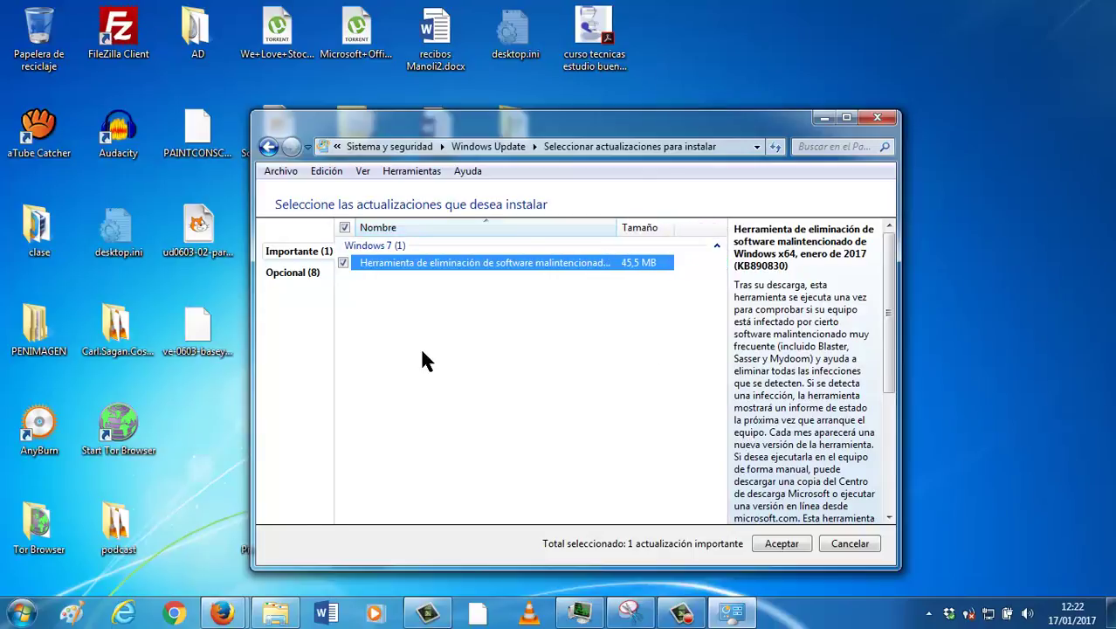
click(273, 274)
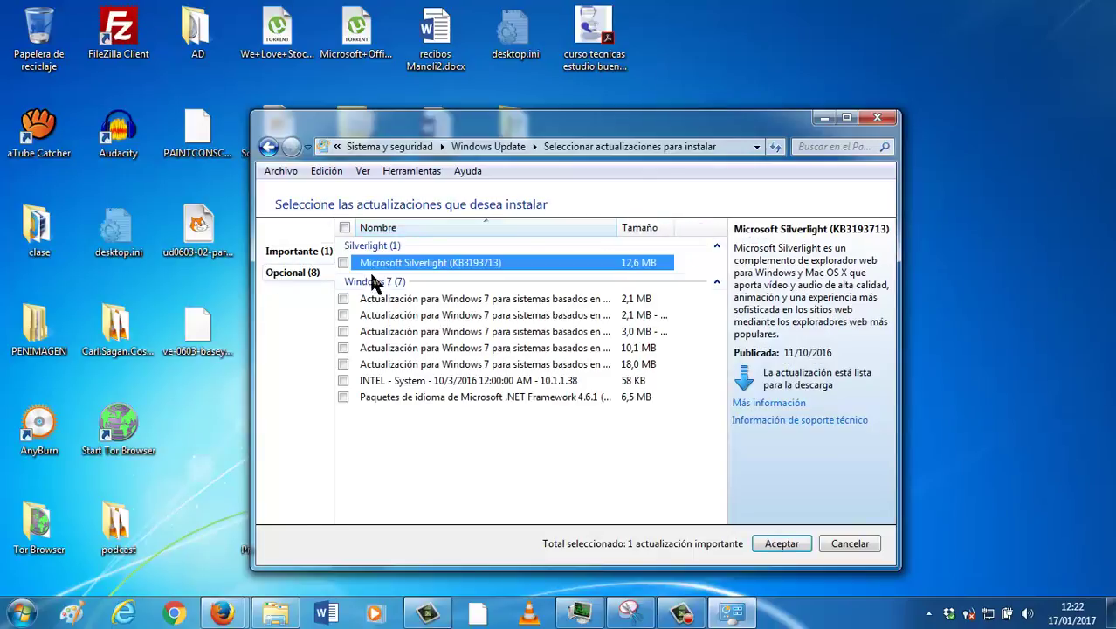
drag(619, 227, 694, 242)
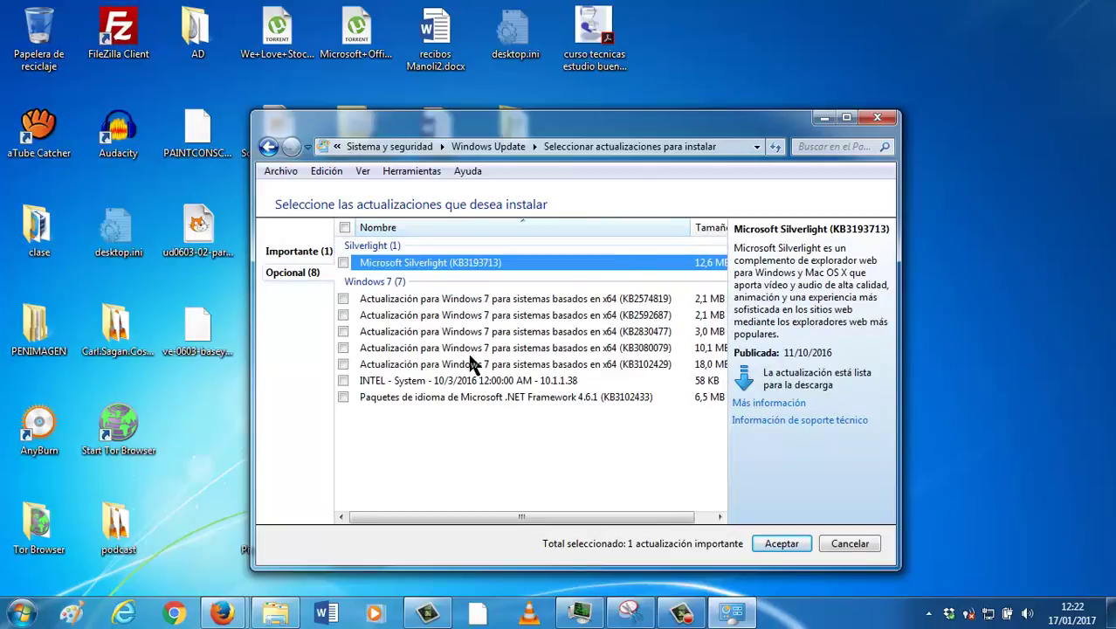
Select all optional updates, including Microsoft Silverlight, INTEL - System and the .NET Framework 4.6.1 language packs, and accept the selection
click(347, 396)
click(344, 397)
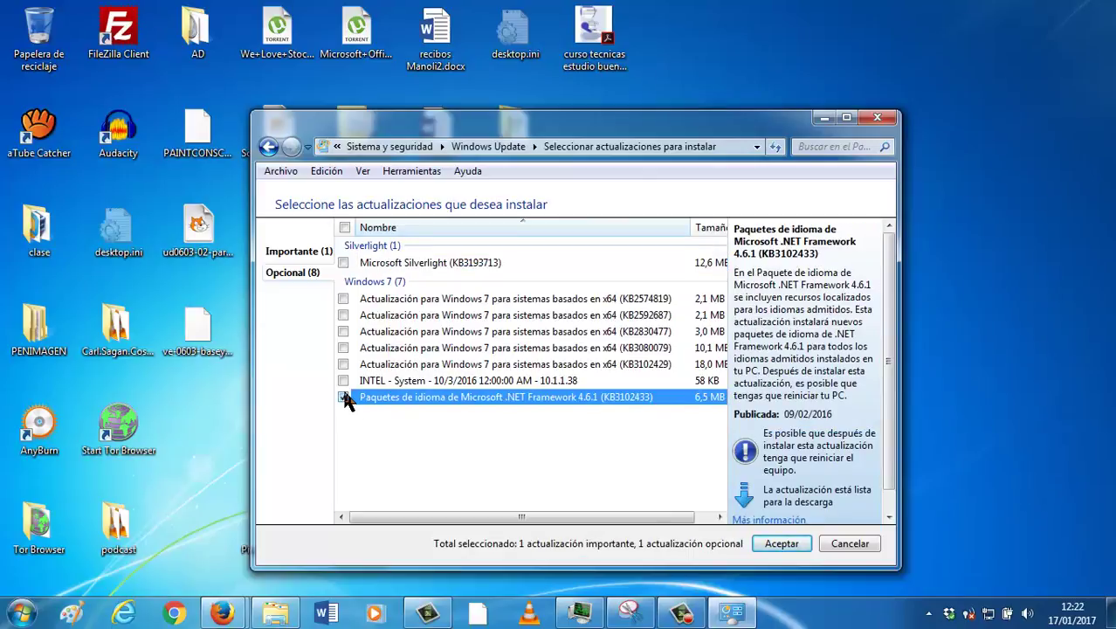
click(344, 381)
click(344, 364)
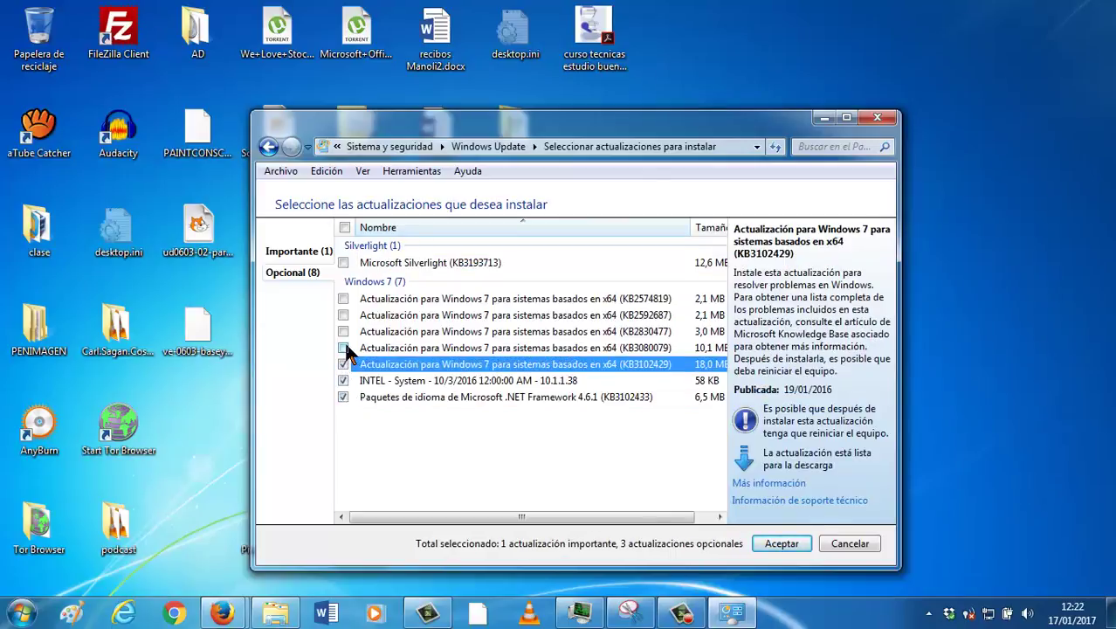
click(344, 348)
click(344, 331)
click(344, 314)
click(344, 297)
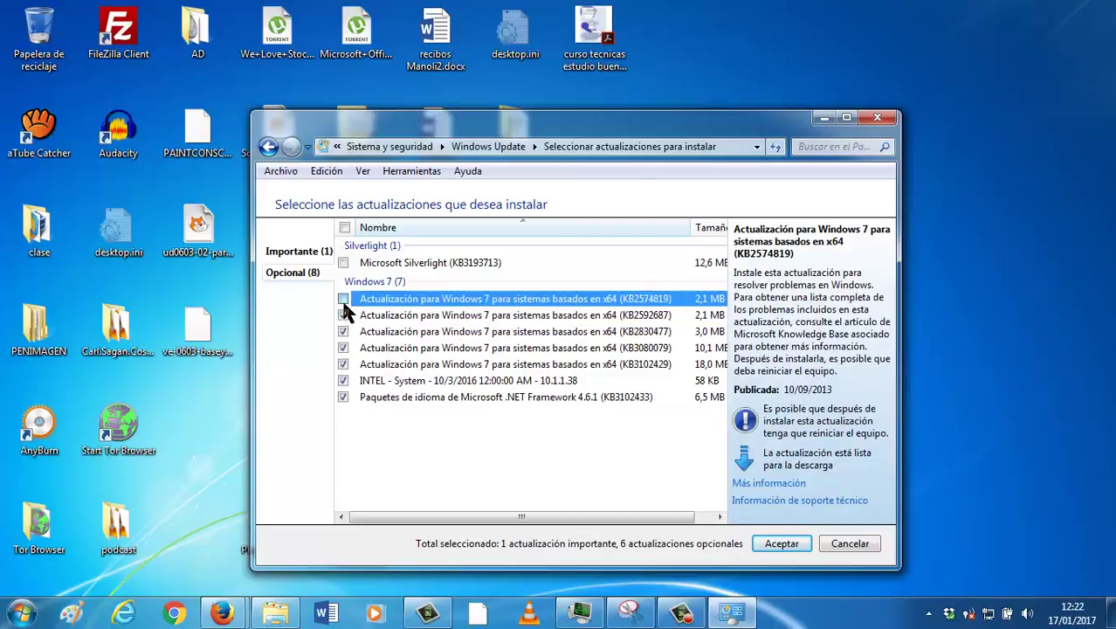
click(345, 262)
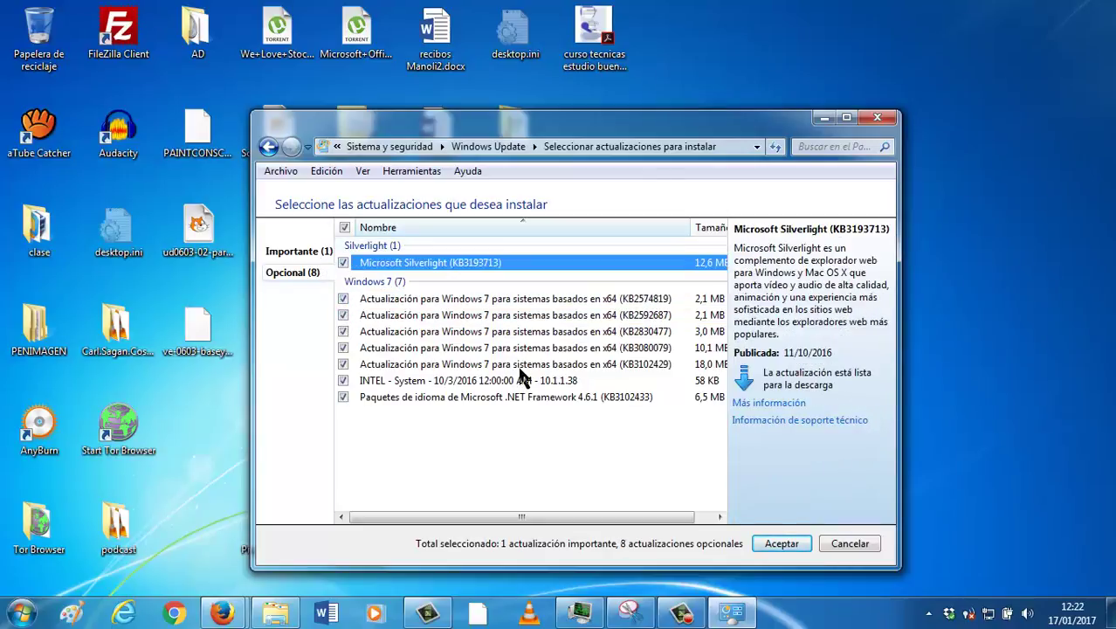
click(782, 546)
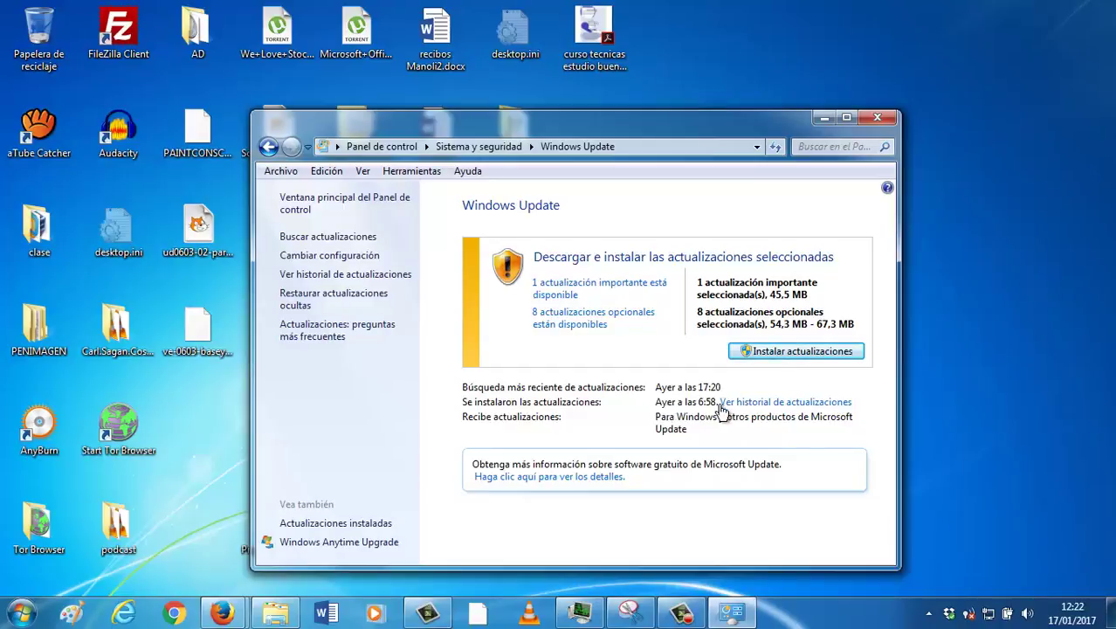
Review the update history with installation status and dates, and return to the Windows Update overview
click(741, 406)
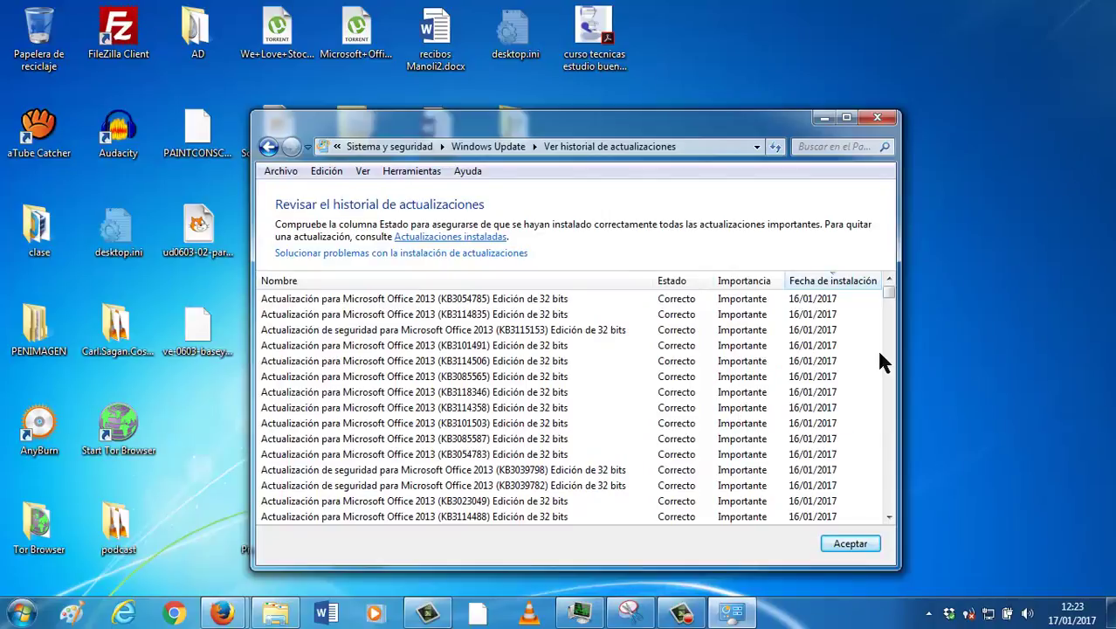
click(890, 370)
scroll(891, 370, down, 15)
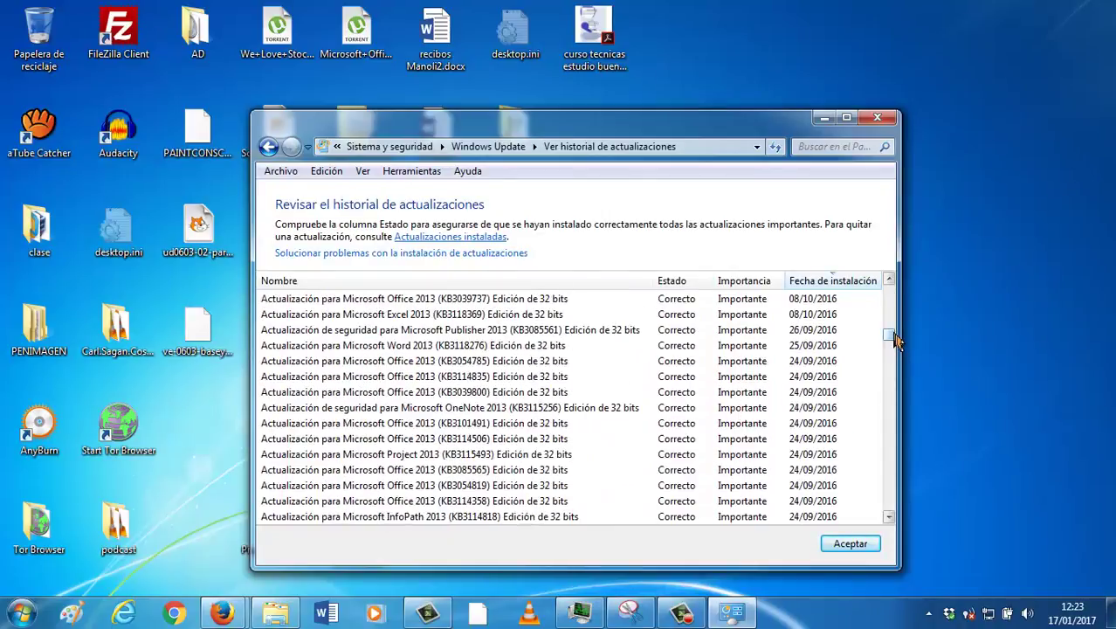
drag(889, 336, 874, 254)
click(848, 545)
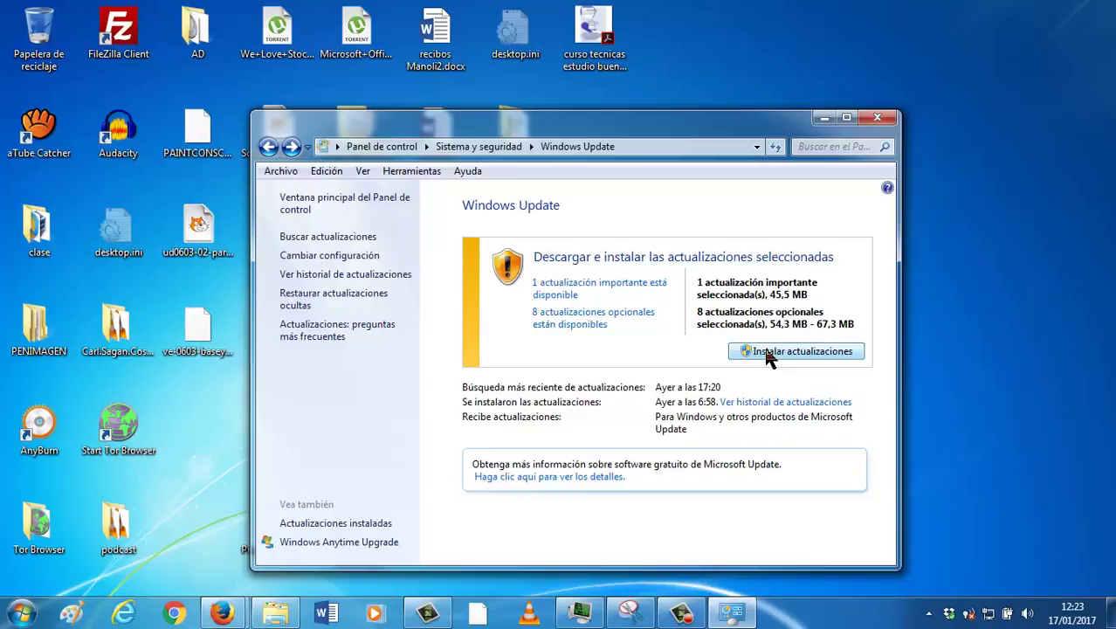
Install the selected updates, accepting the licence terms for Microsoft Silverlight and the Windows malicious software removal tool
click(767, 356)
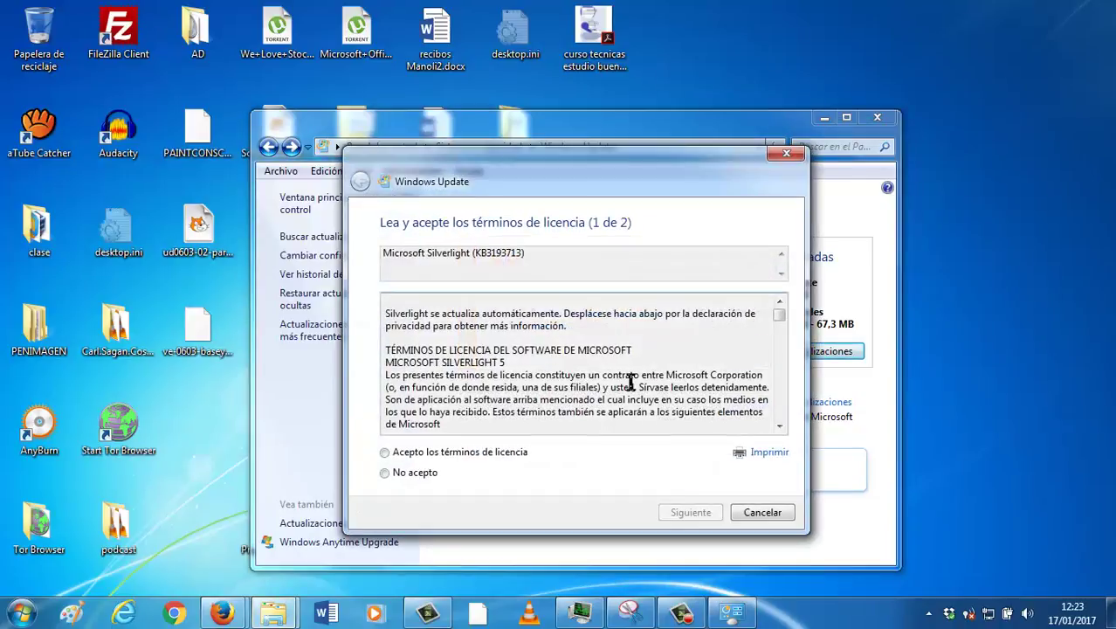
click(499, 452)
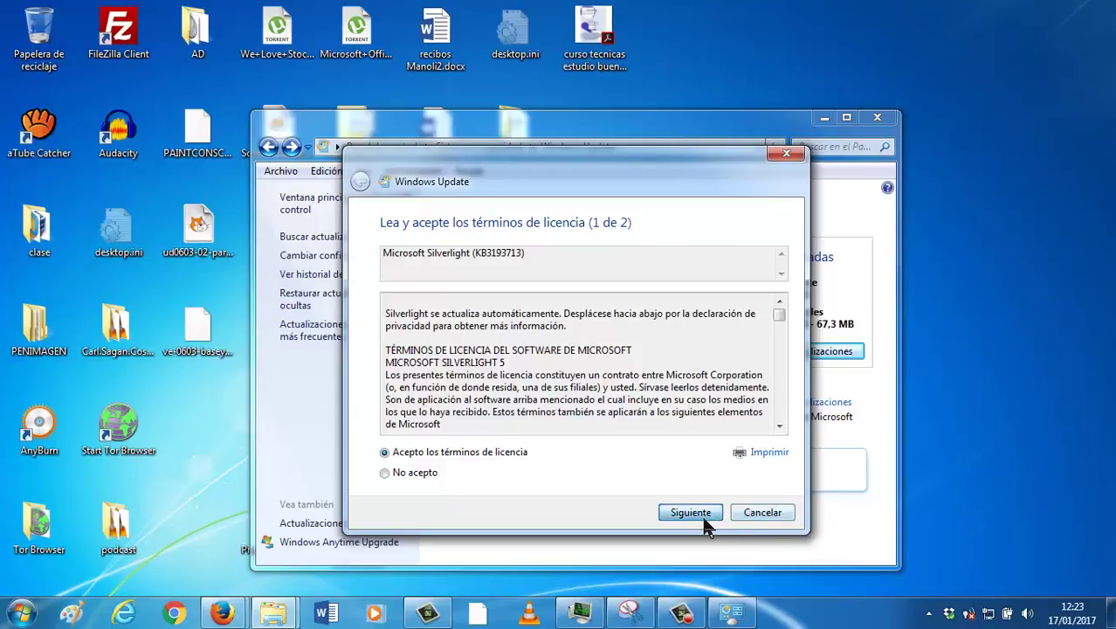
click(704, 515)
click(486, 452)
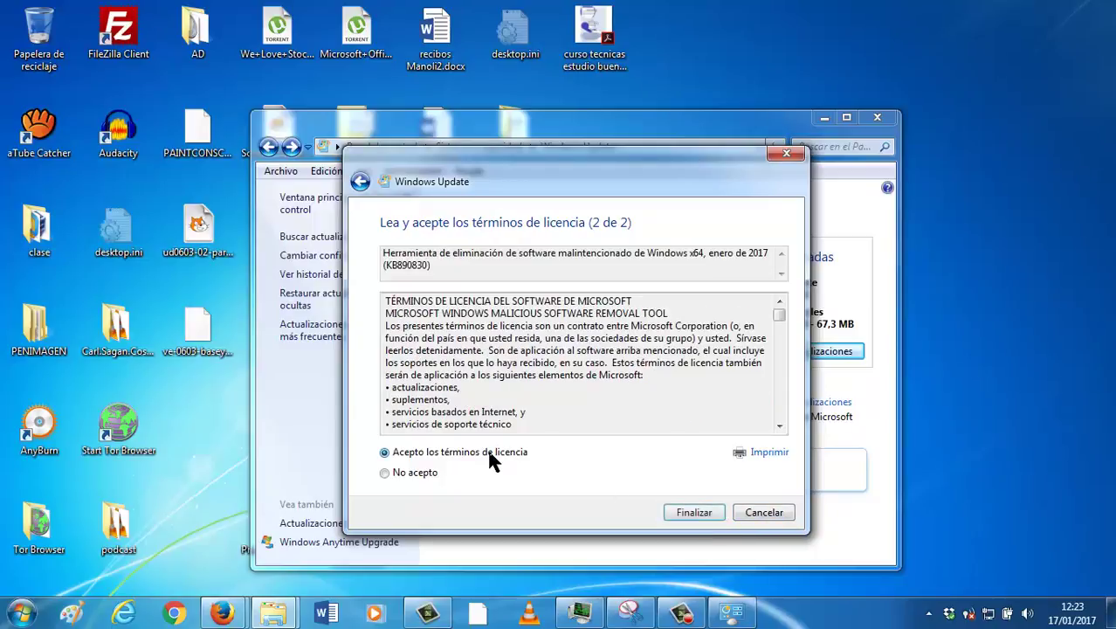
click(684, 513)
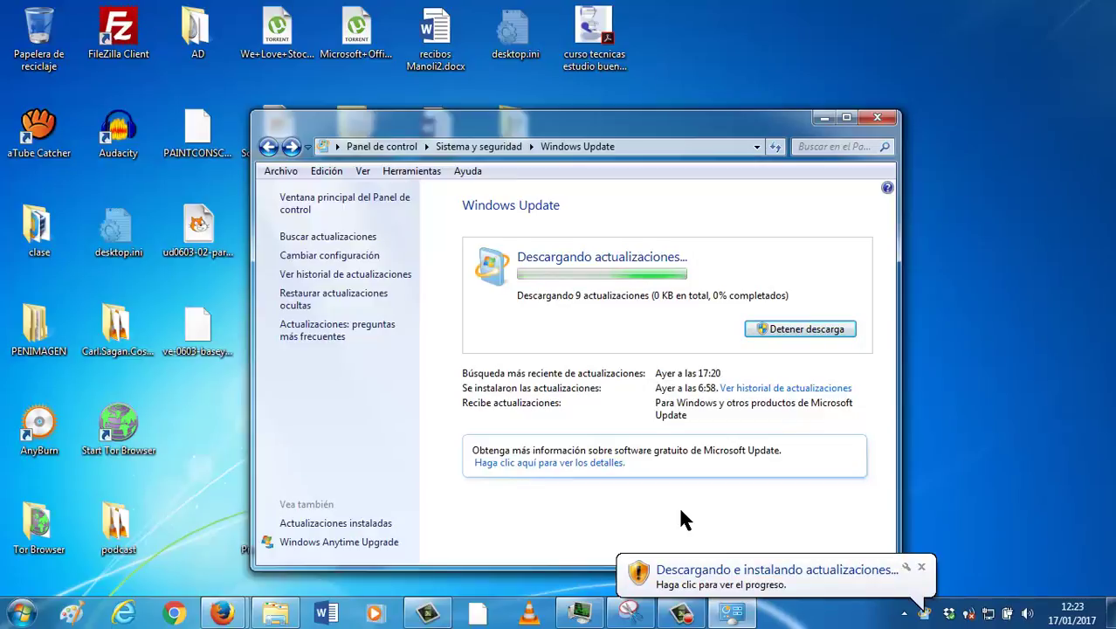
Open Windows Update from a new Panel de control window moved clear of the notification
click(21, 613)
click(275, 371)
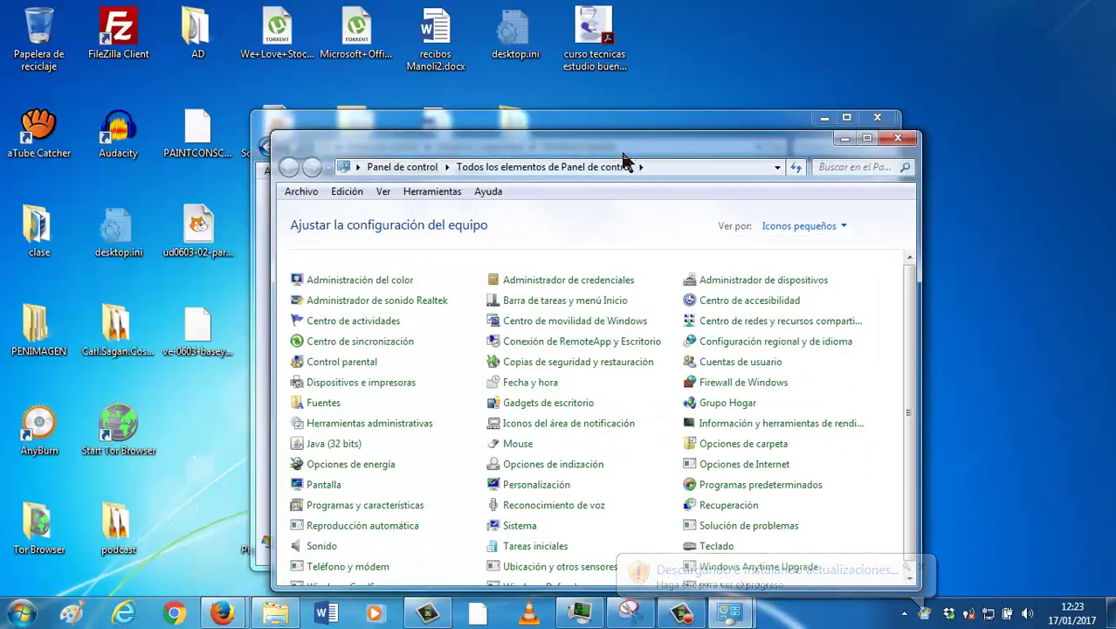
drag(626, 165, 591, 119)
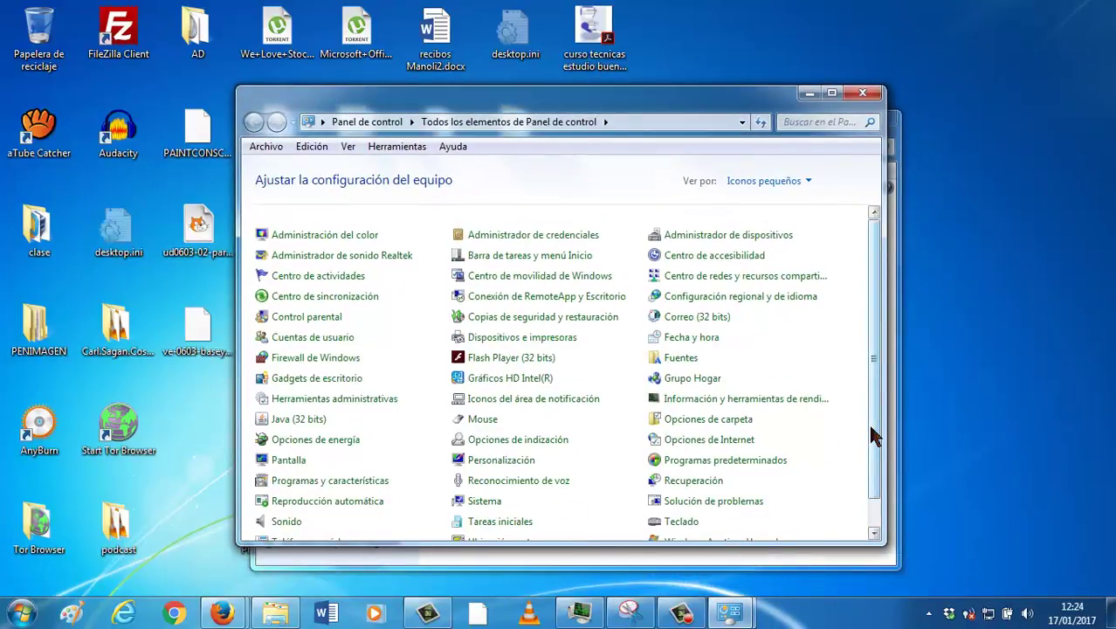
drag(873, 436, 870, 473)
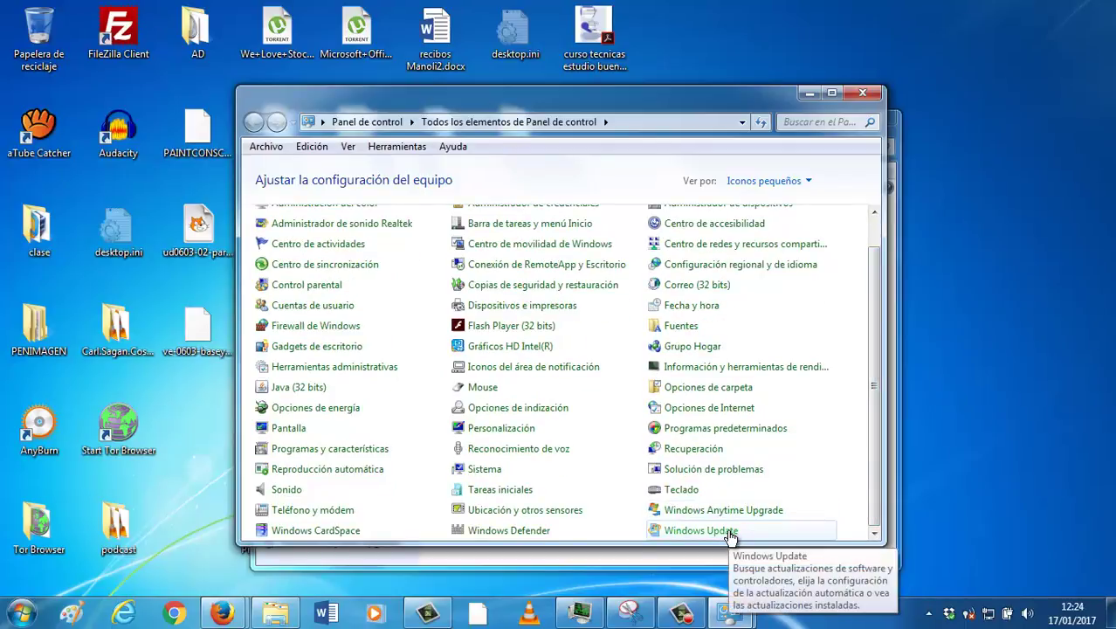
click(700, 530)
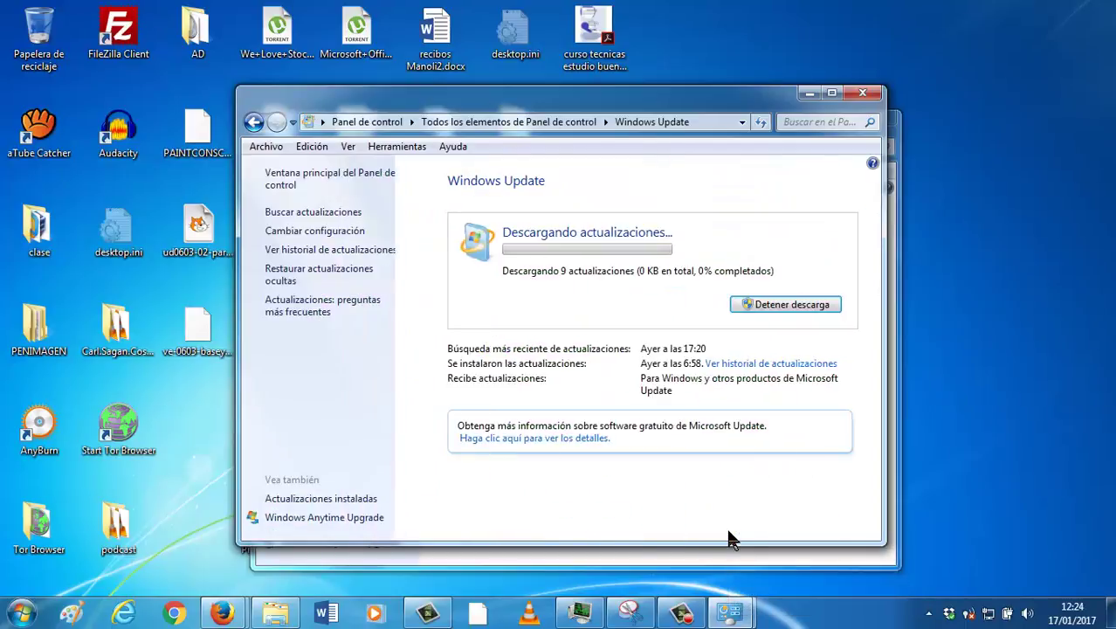
Set important updates to "Instalar actualizaciones automáticamente (recomendado)" in the update configuration and save the settings
click(315, 230)
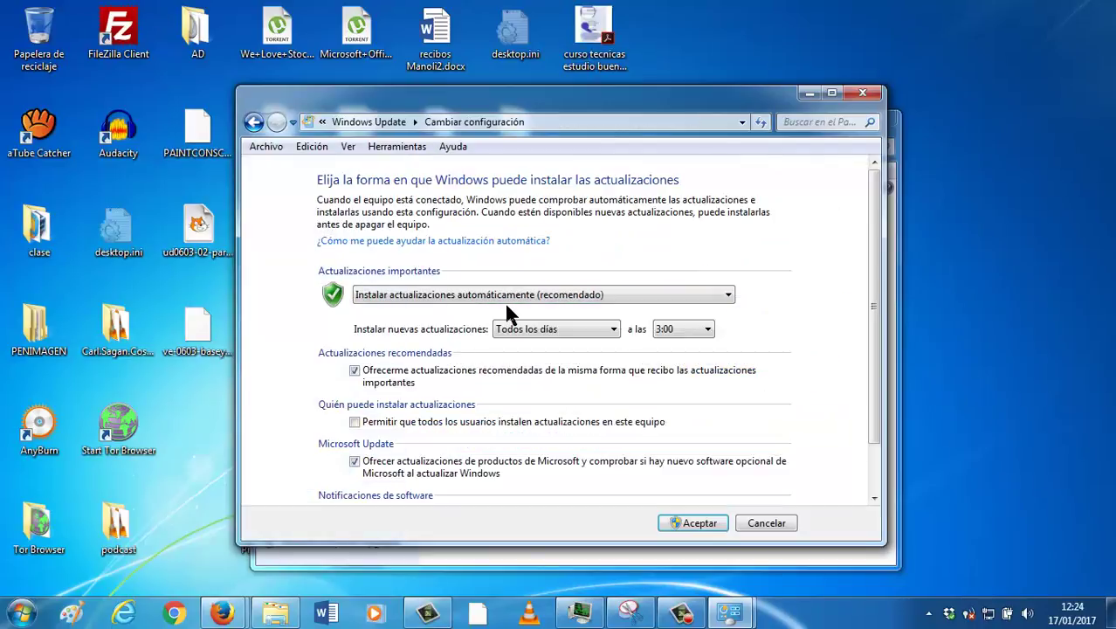
click(583, 298)
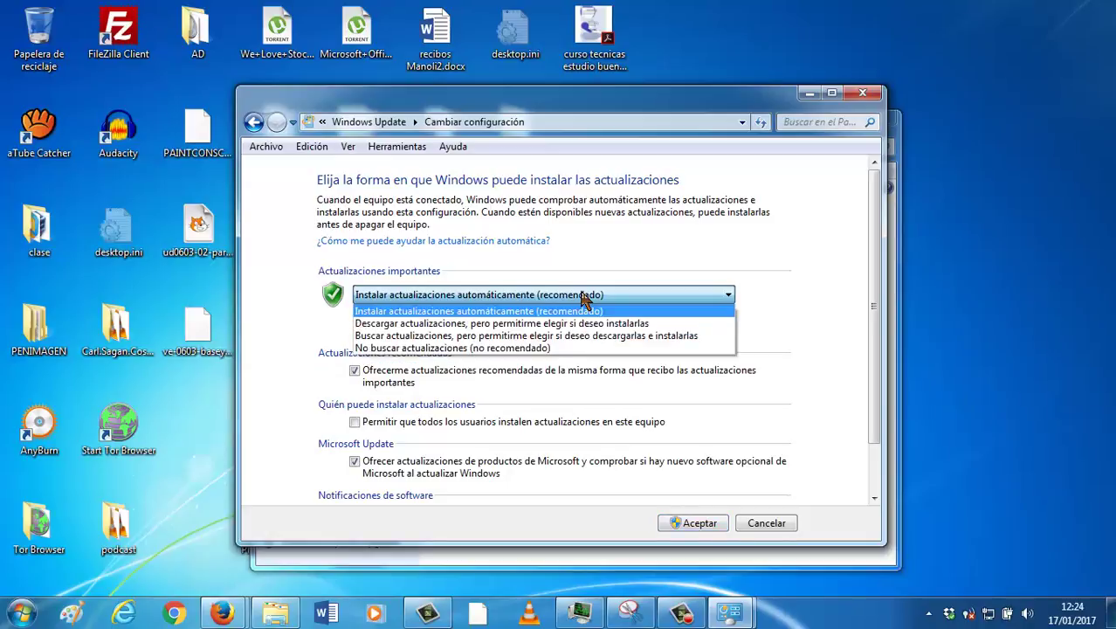
click(543, 310)
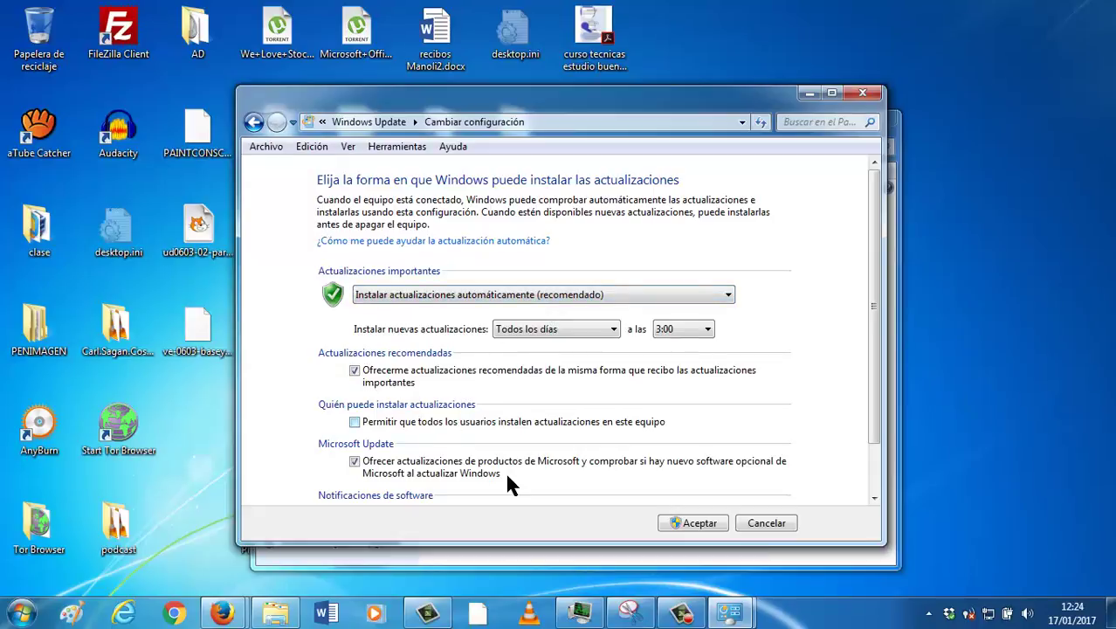
click(707, 521)
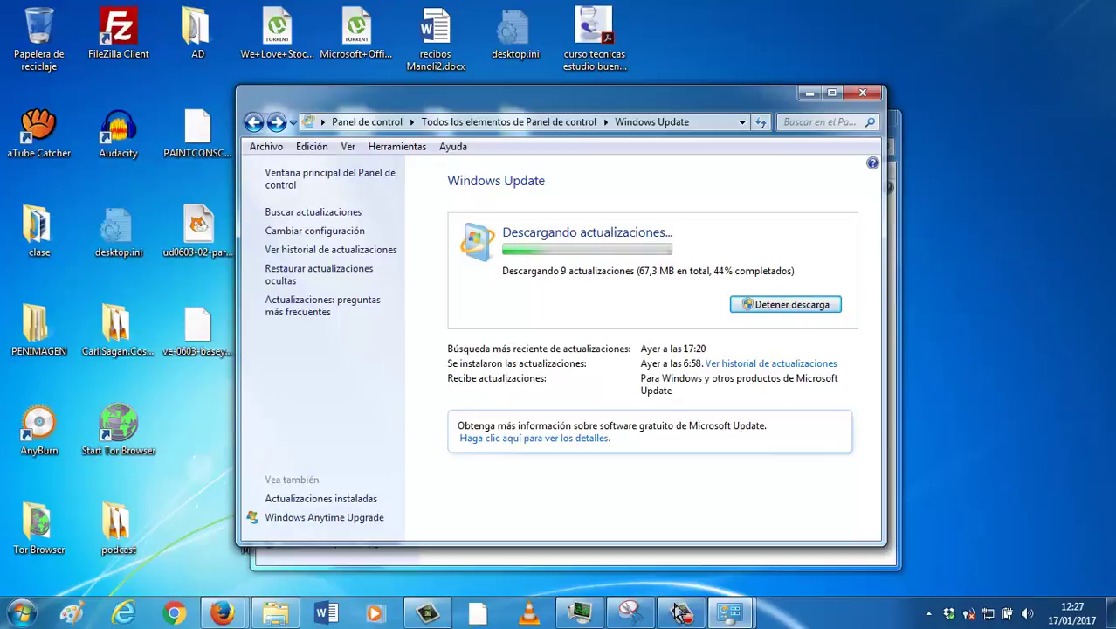
click(680, 613)
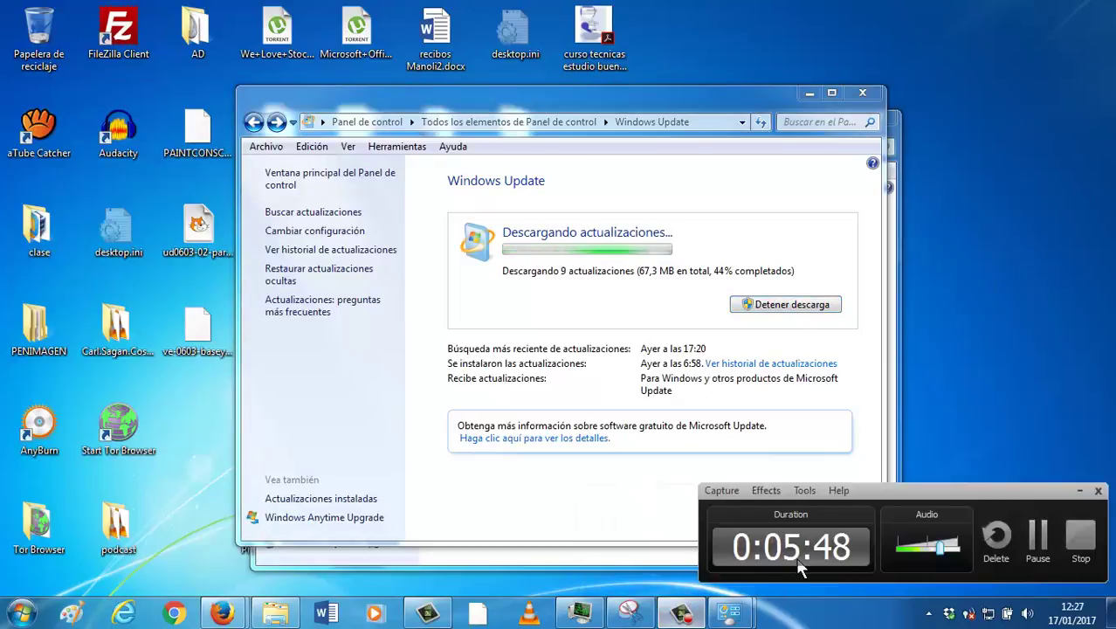
click(1076, 542)
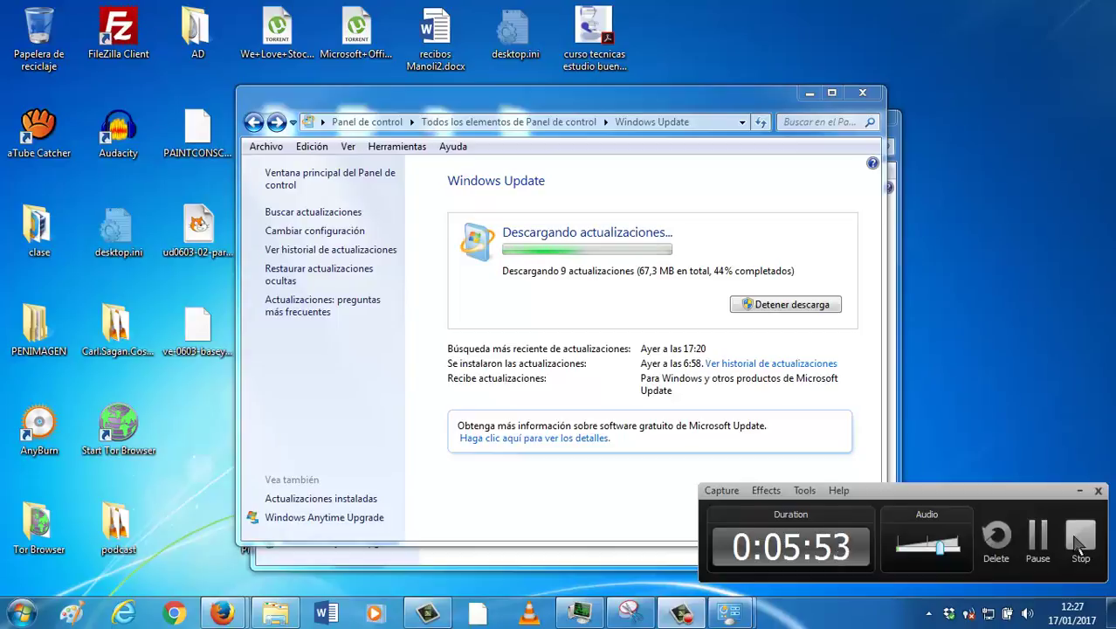